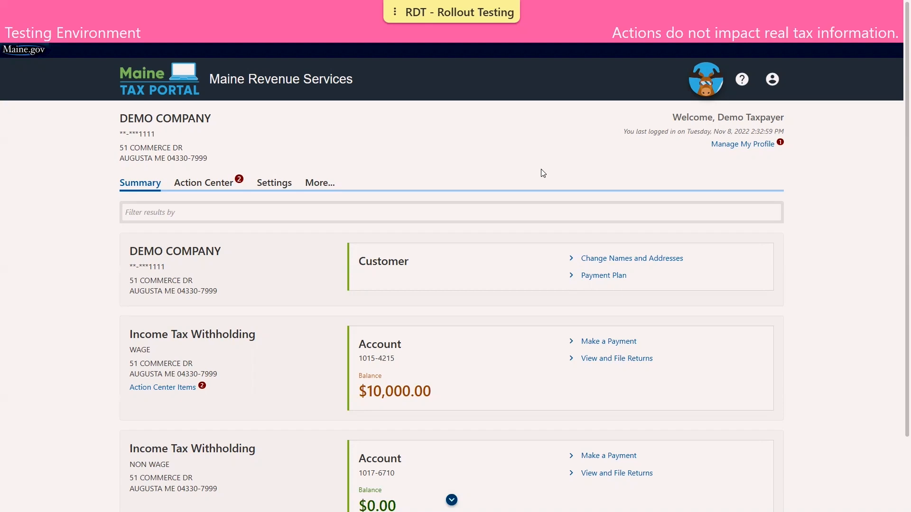
# Open the 30-Jun-2022 withholding return of the WAGE income tax withholding account and start amending it.
pyautogui.scroll(-2, 530, 161)
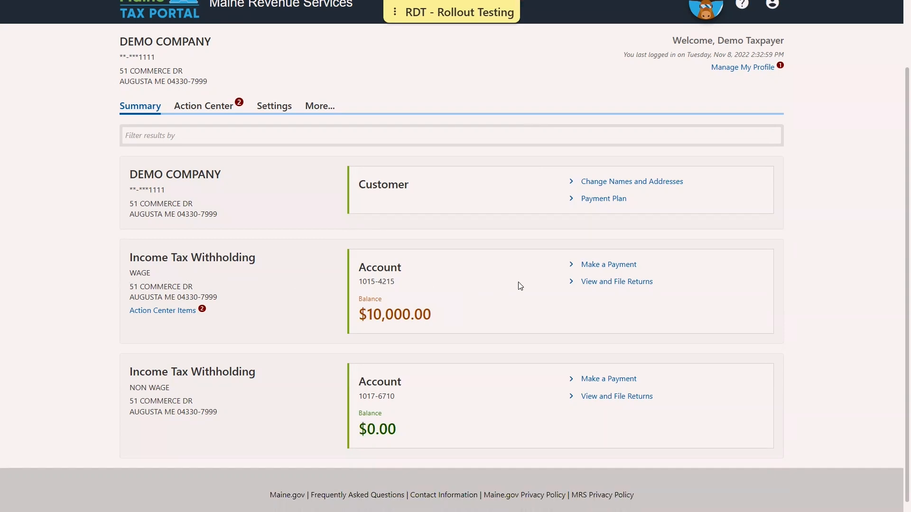
pyautogui.click(632, 283)
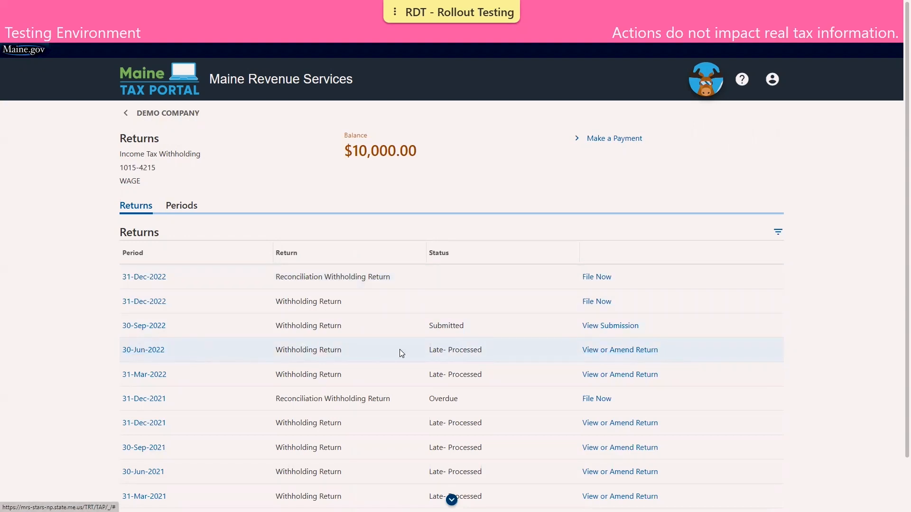
pyautogui.click(618, 351)
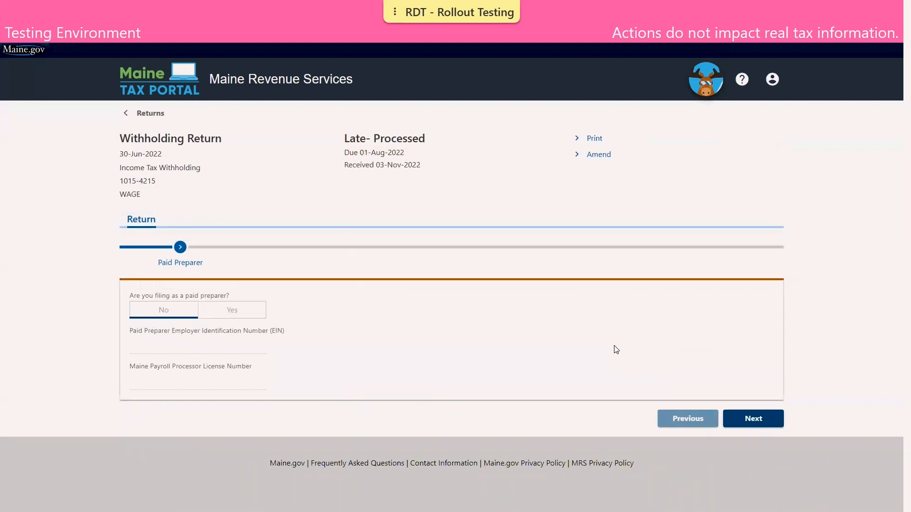
pyautogui.click(598, 156)
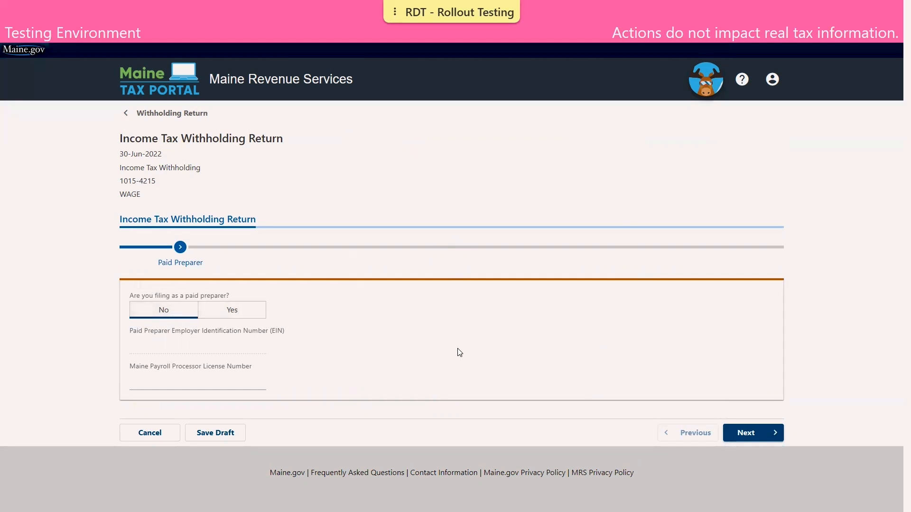
# Keep the paid preparer answer as No and complete Schedule 1 with a payment dated 06/22/2022 and 2000 withheld.
pyautogui.click(756, 432)
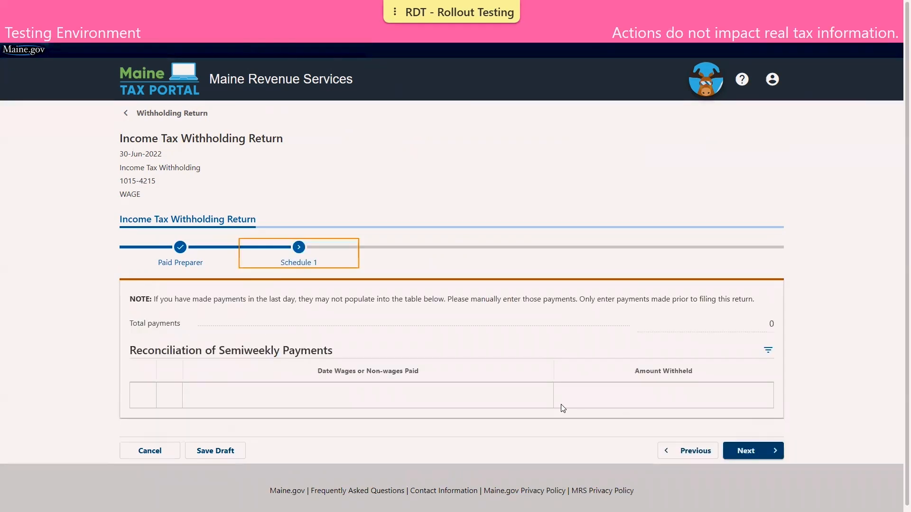
pyautogui.click(400, 403)
pyautogui.write('06/22/2022')
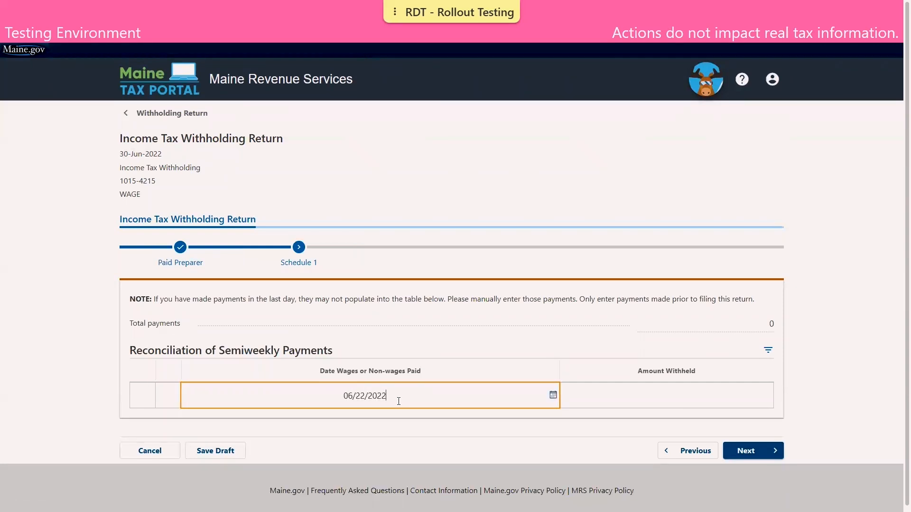
pyautogui.press('Tab')
pyautogui.write('2000')
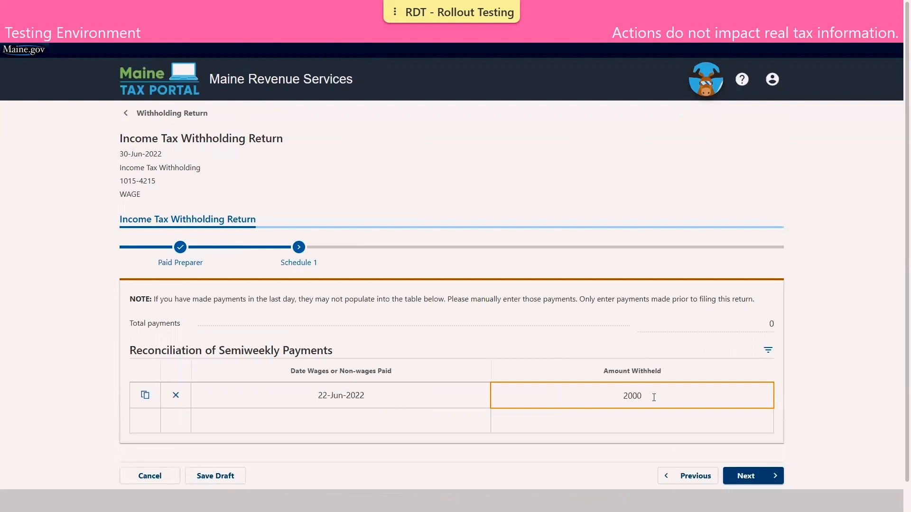
pyautogui.click(786, 397)
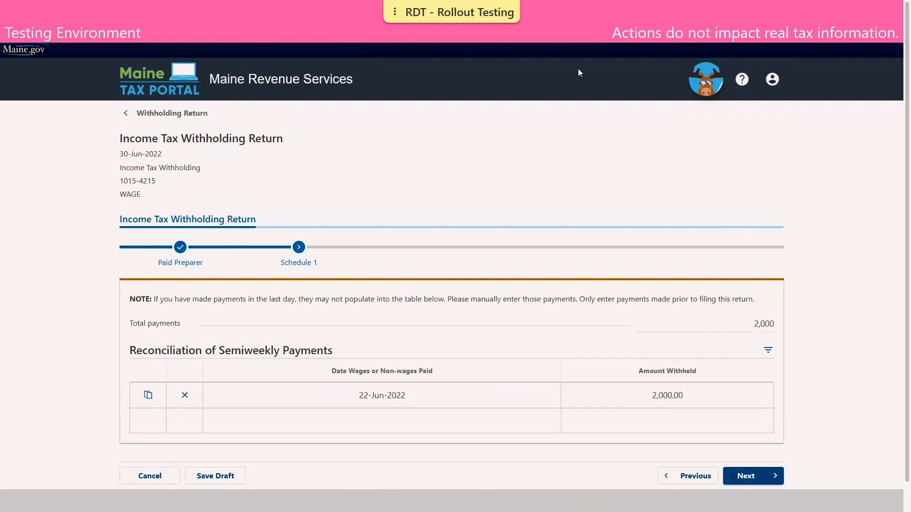
pyautogui.click(758, 474)
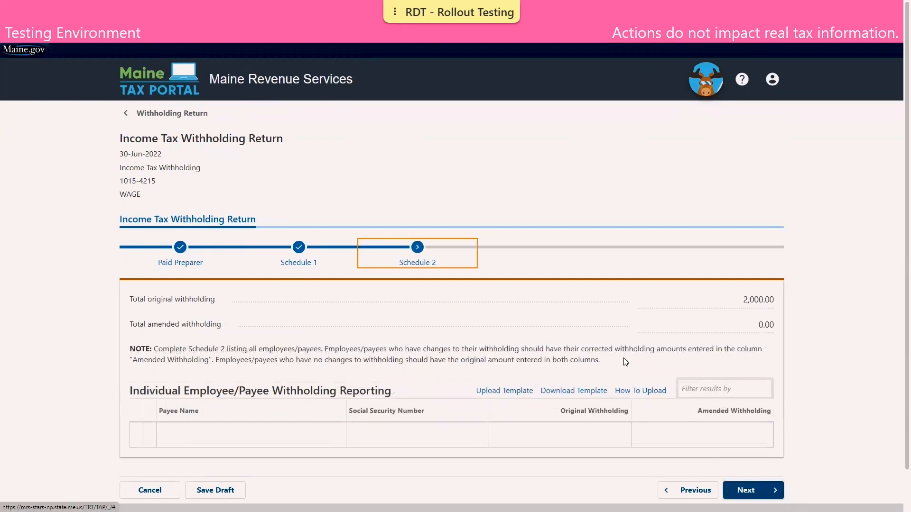
# Import the amended payee spreadsheet WthSch2Im...rtAmend.xlsx into the Schedule 2 individual employee/payee withholding table.
pyautogui.scroll(-1, 626, 361)
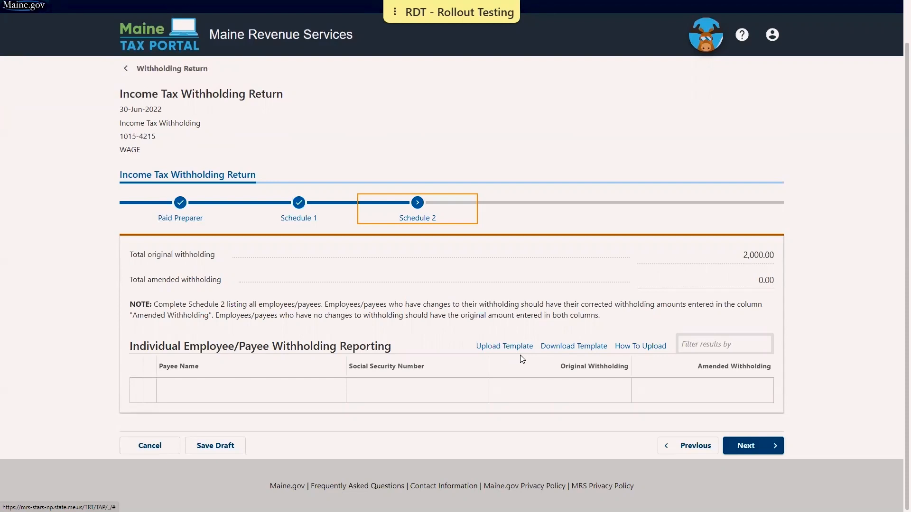
pyautogui.click(505, 347)
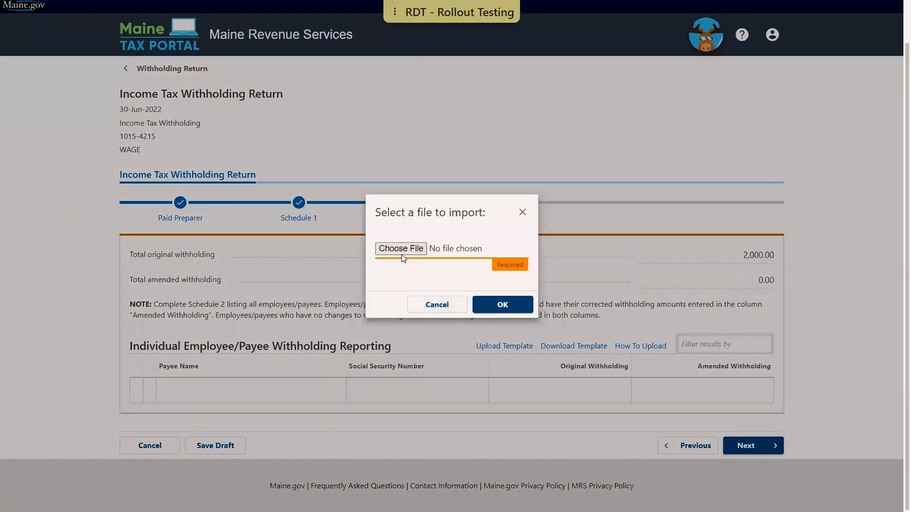
pyautogui.click(401, 250)
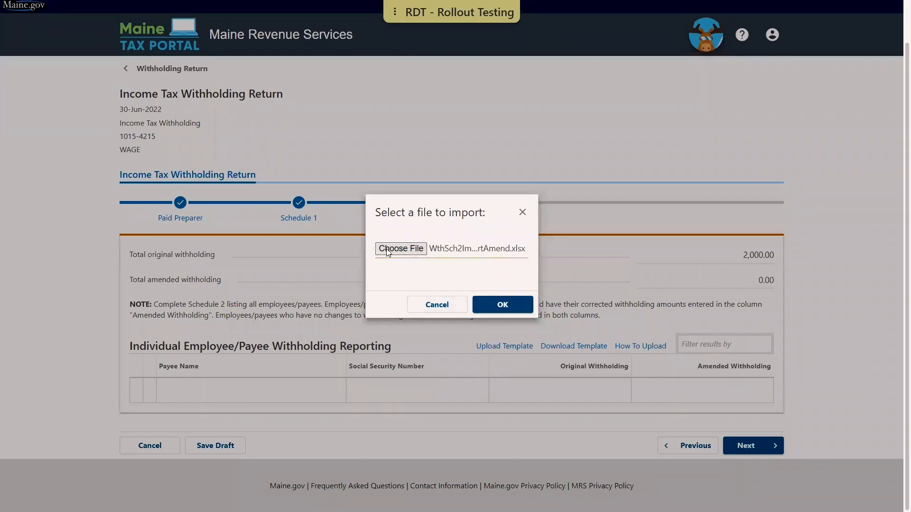
pyautogui.click(499, 306)
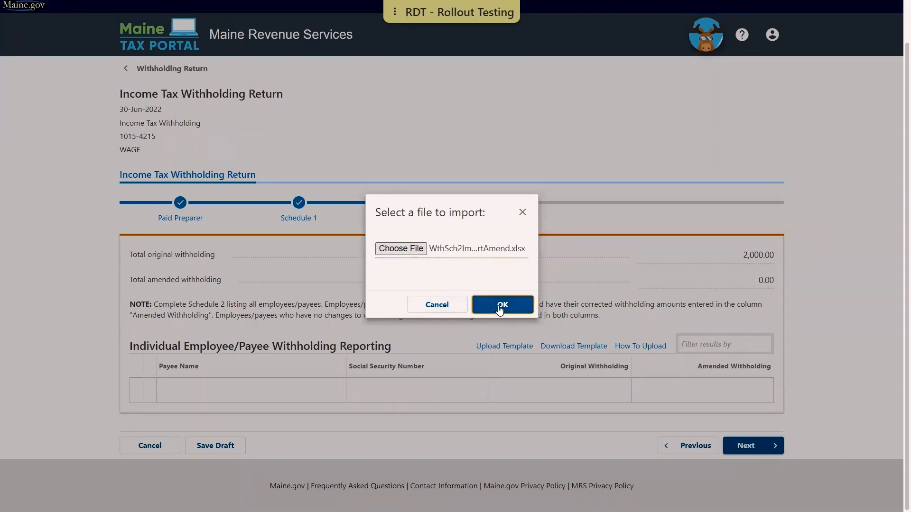
pyautogui.scroll(-2, 499, 306)
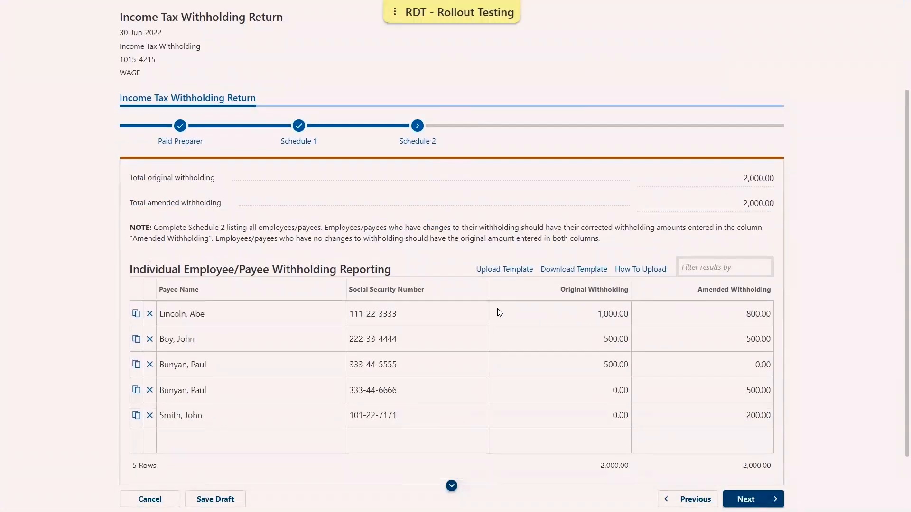
pyautogui.scroll(-2, 502, 333)
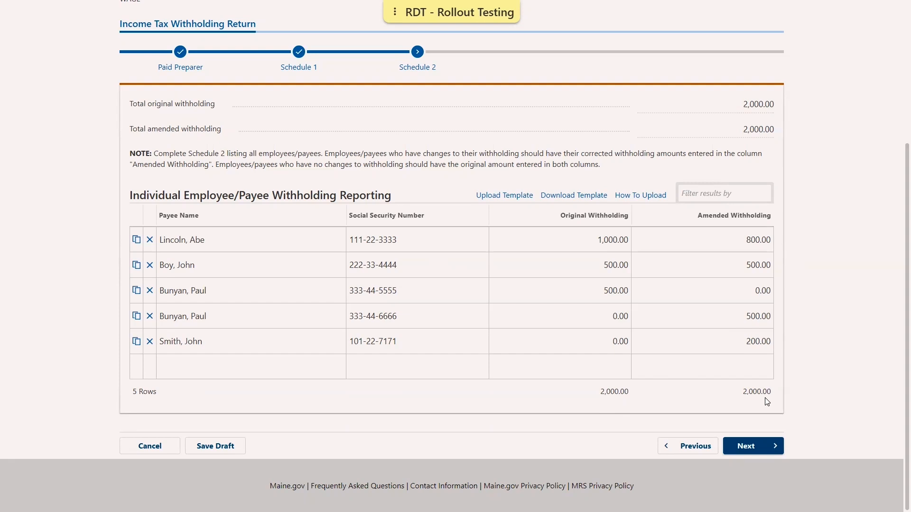
# Advance from Schedule 2 through the Withholding and Balance pages to the Amended Questionnaire.
pyautogui.click(760, 444)
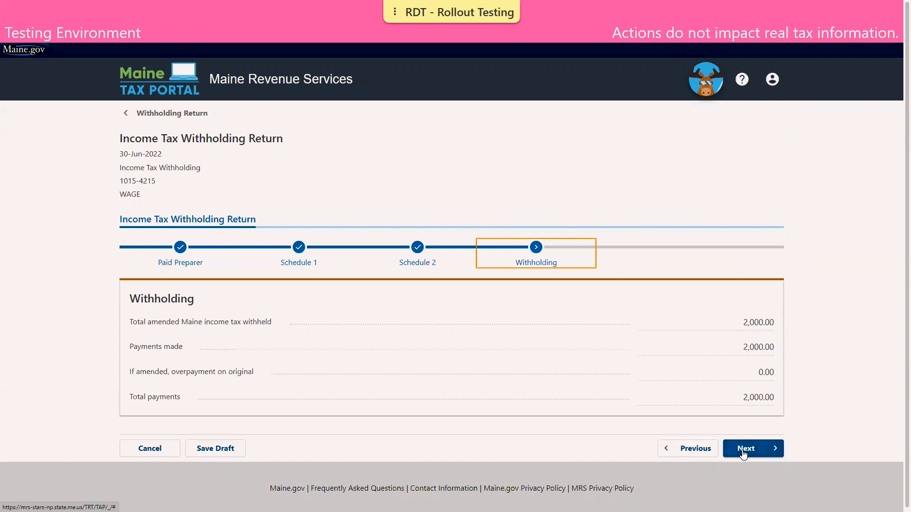
pyautogui.click(763, 448)
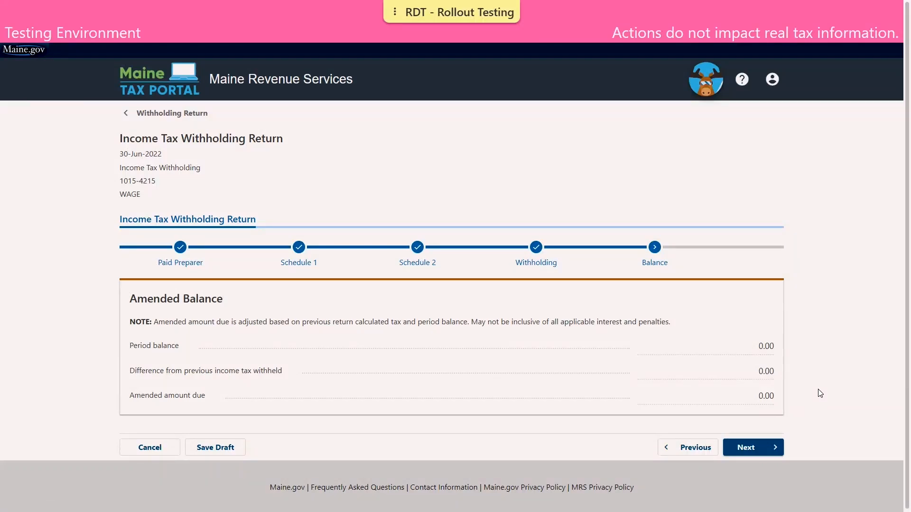
pyautogui.click(761, 447)
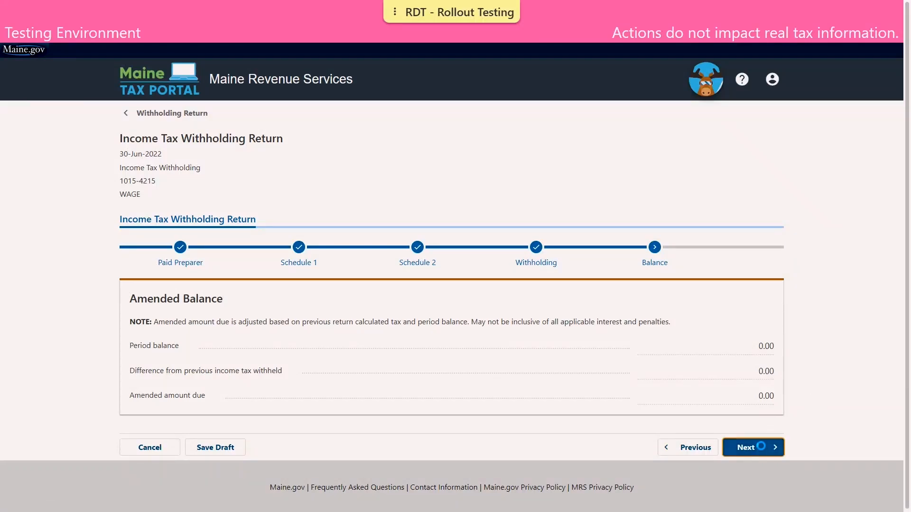
# Answer No to all three overpayment questions in the Amended Questionnaire.
pyautogui.scroll(-3, 761, 446)
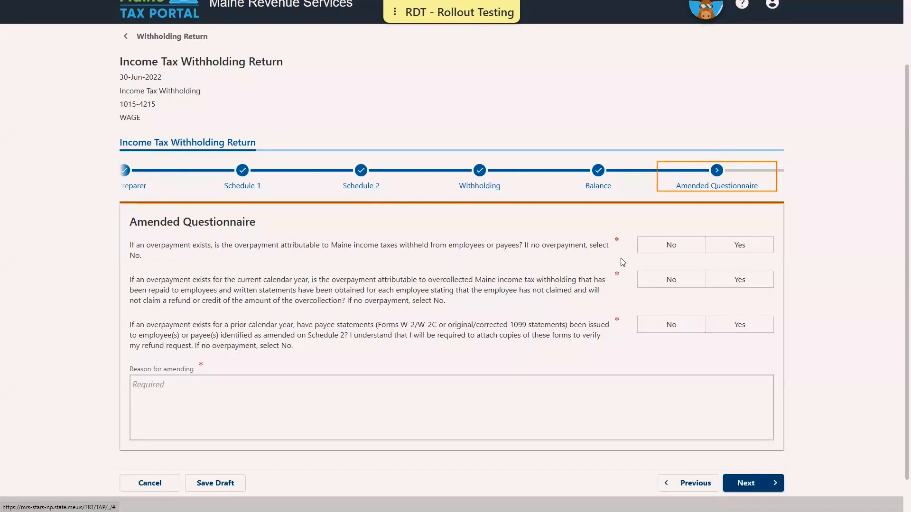
pyautogui.click(671, 247)
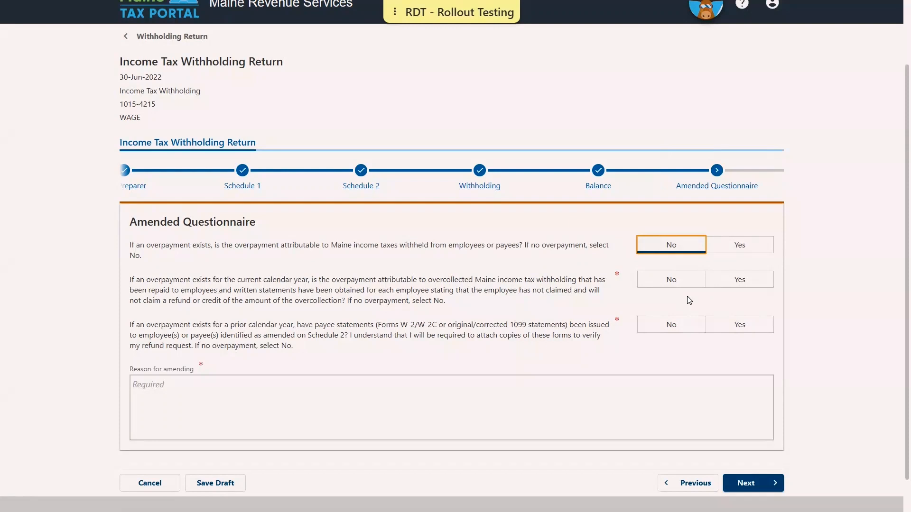
pyautogui.click(672, 283)
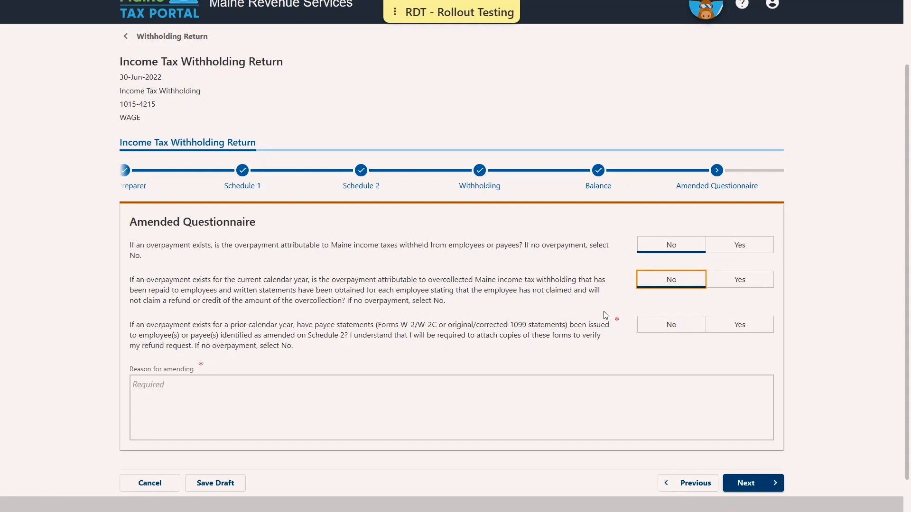
pyautogui.click(670, 325)
# Enter "corrected ssn for one payee, corrected amount for another payee, and added a third payee that was omitted" as the reason for amending.
pyautogui.click(156, 389)
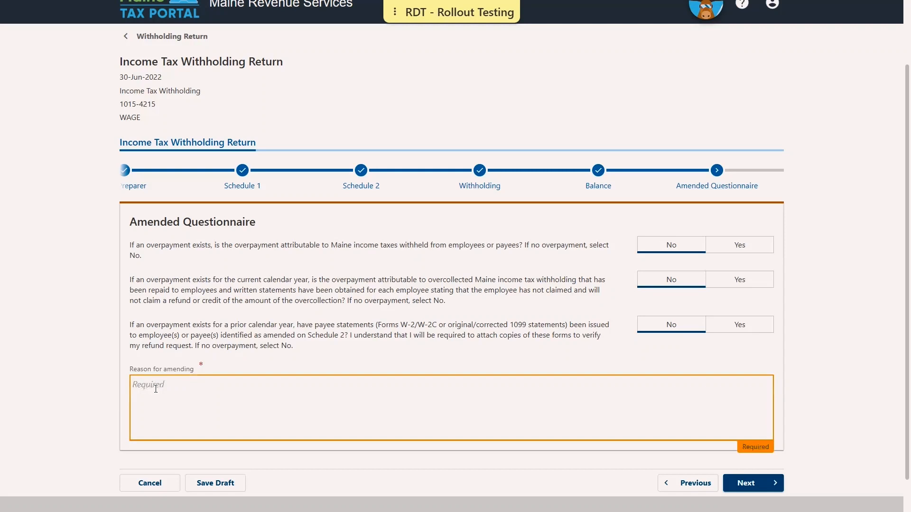
pyautogui.write('corrected ssn for one payee, corrected amo')
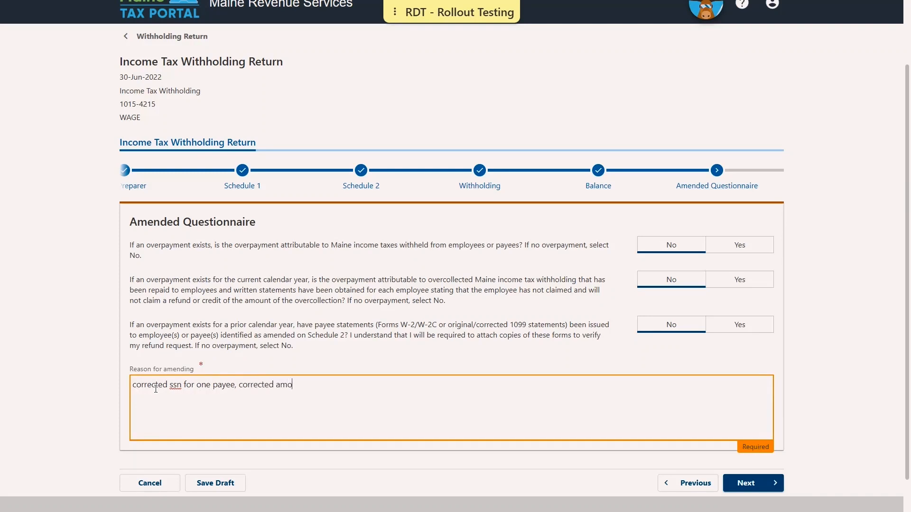
pyautogui.write('unt for another payee, an')
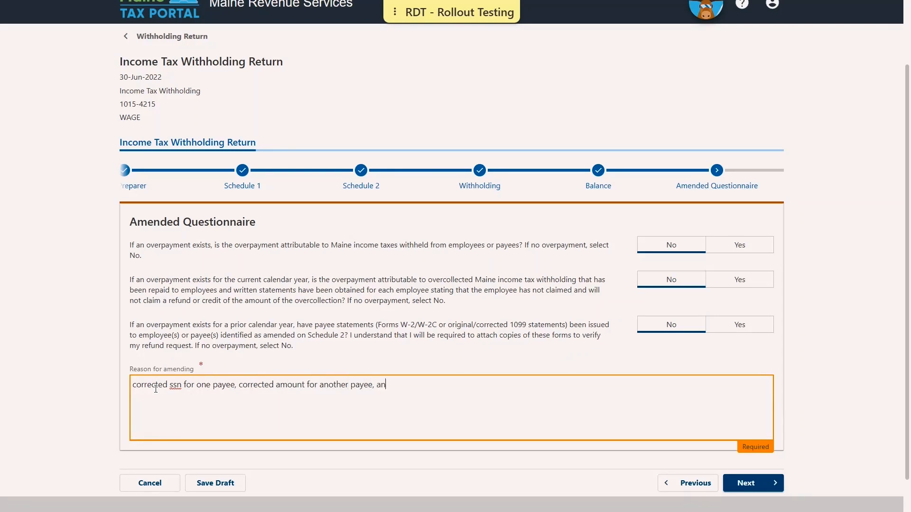
pyautogui.write('d added a third payee that was ')
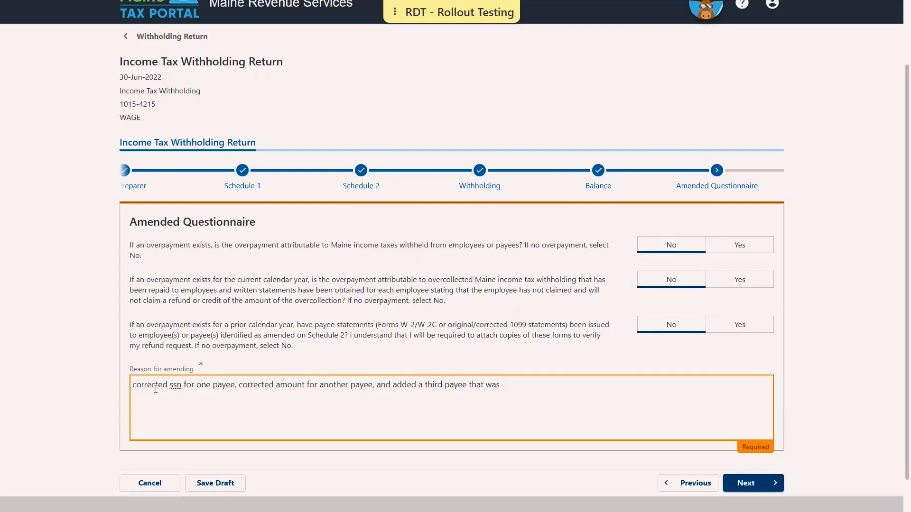
pyautogui.write('omitted')
# Continue from the questionnaire past Documentation, without adding attachments, and Summary to the Declaration page.
pyautogui.click(769, 484)
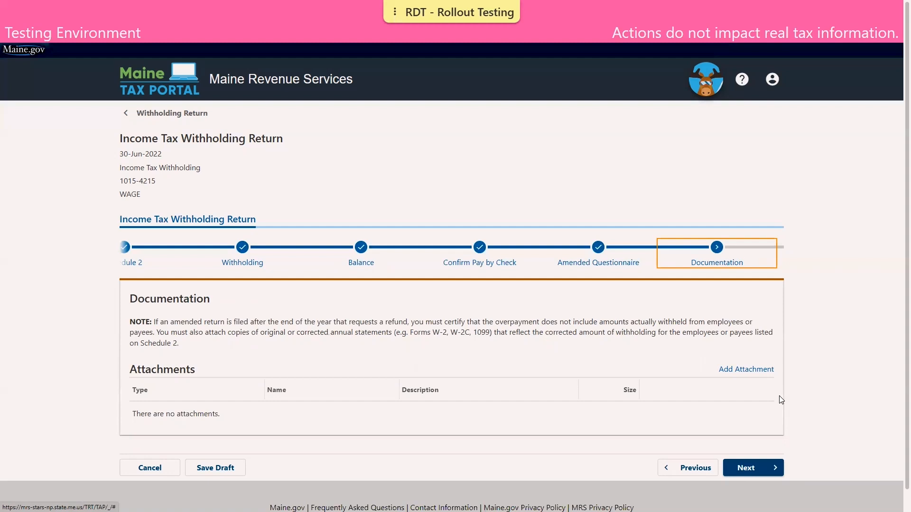
pyautogui.click(754, 468)
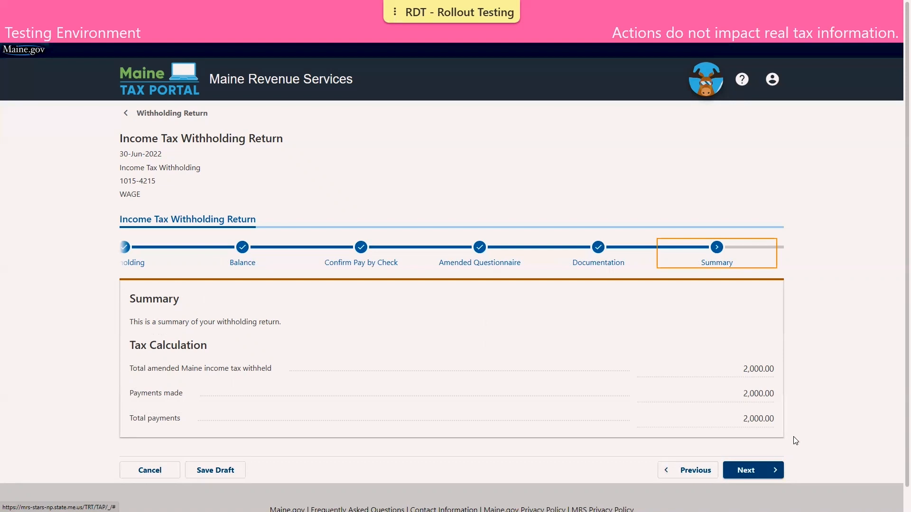
pyautogui.click(758, 470)
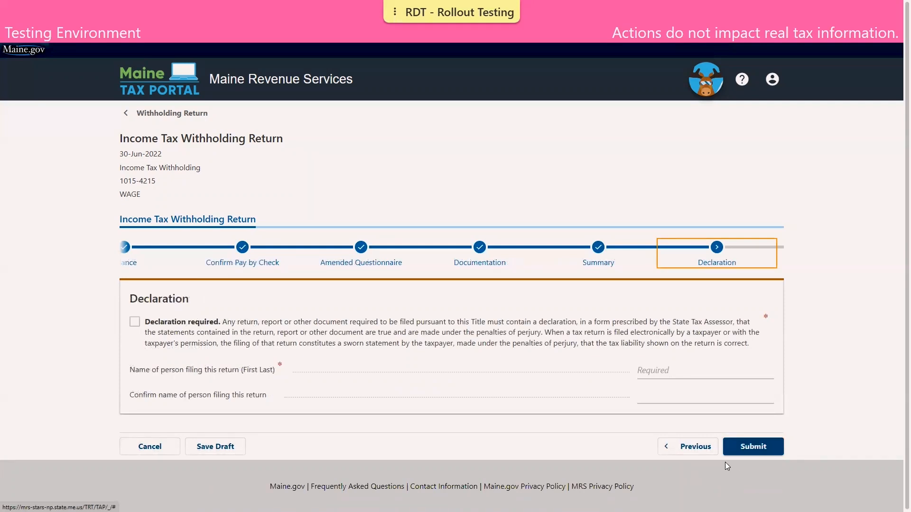
# Accept the declaration, enter and confirm the name of the person filing, and submit the amended return.
pyautogui.click(135, 323)
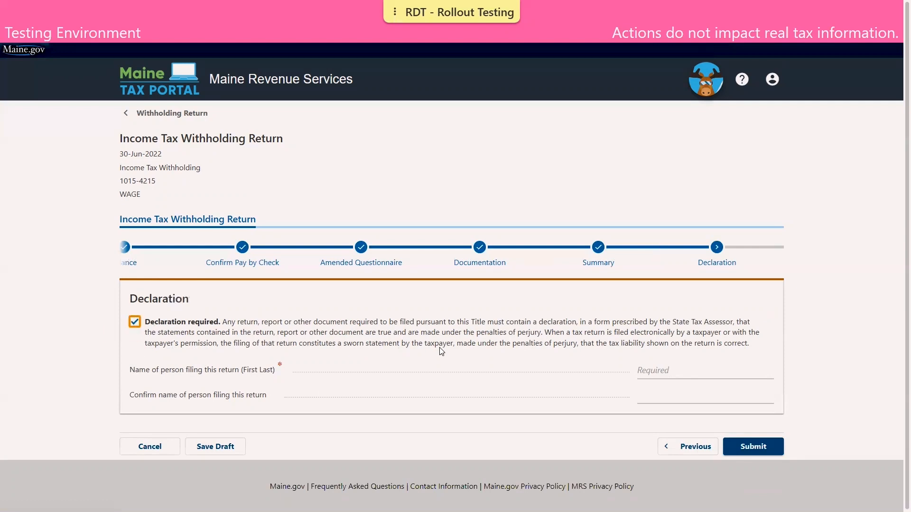
pyautogui.click(668, 366)
pyautogui.write('DEMO TAXPAYER')
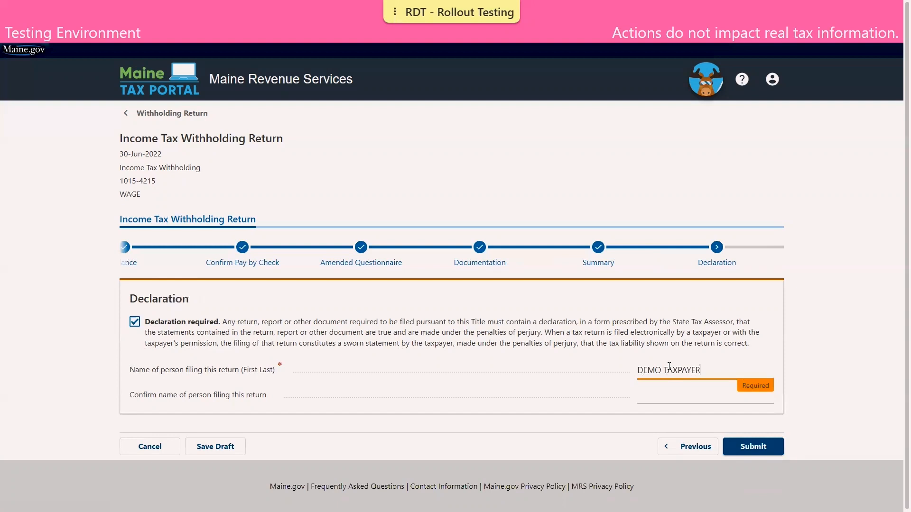
pyautogui.press('Tab')
pyautogui.write('DEMO TA')
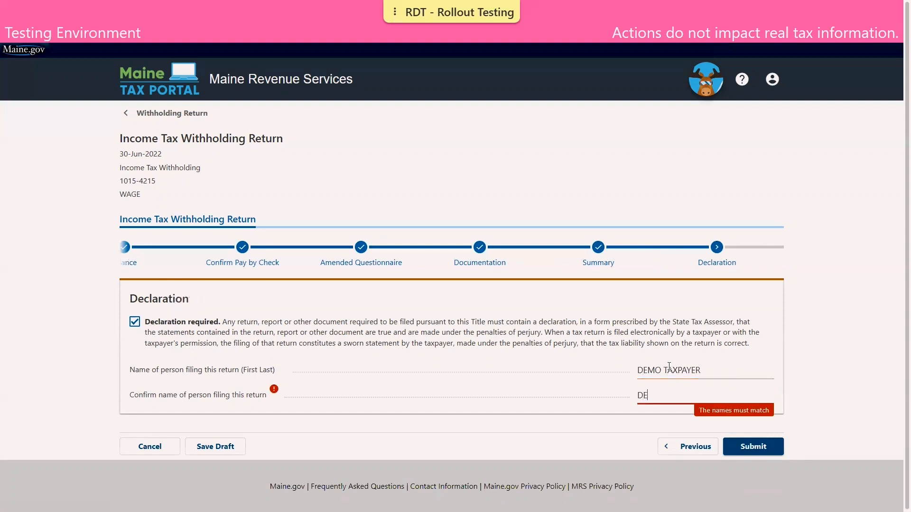
pyautogui.write('XPAYER')
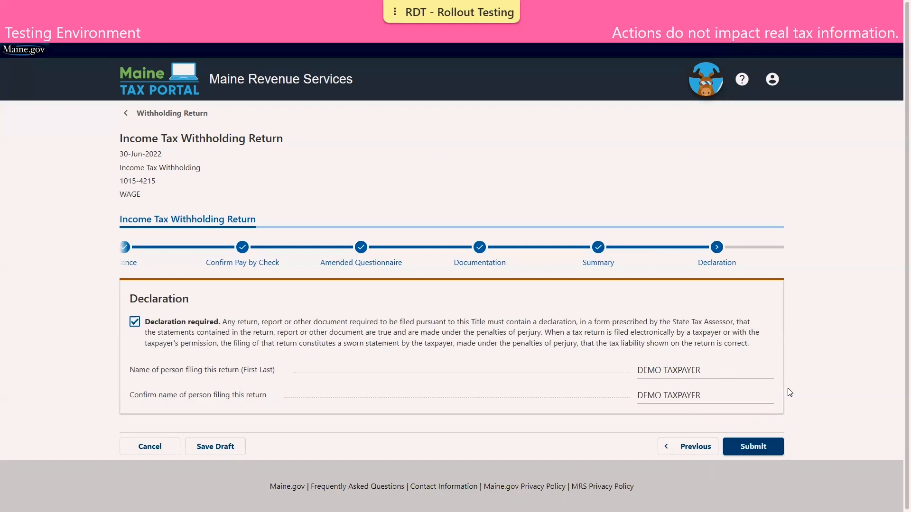
pyautogui.click(767, 447)
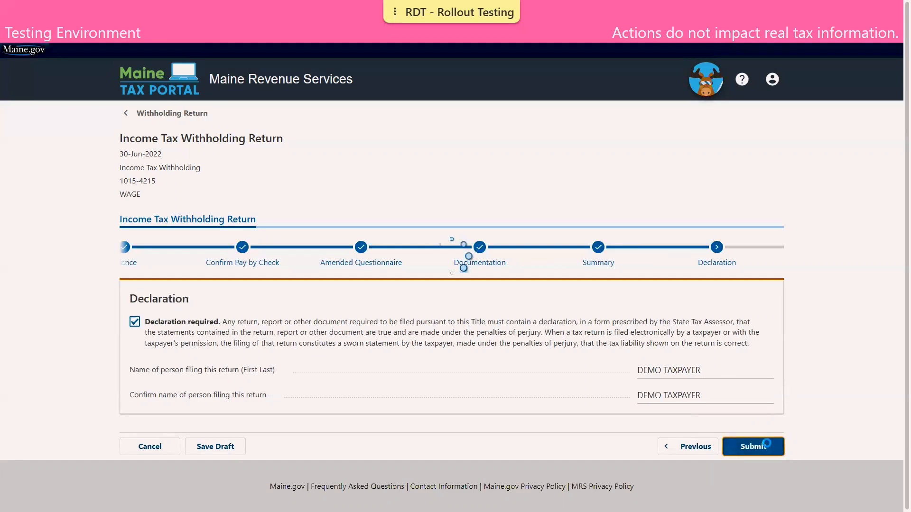